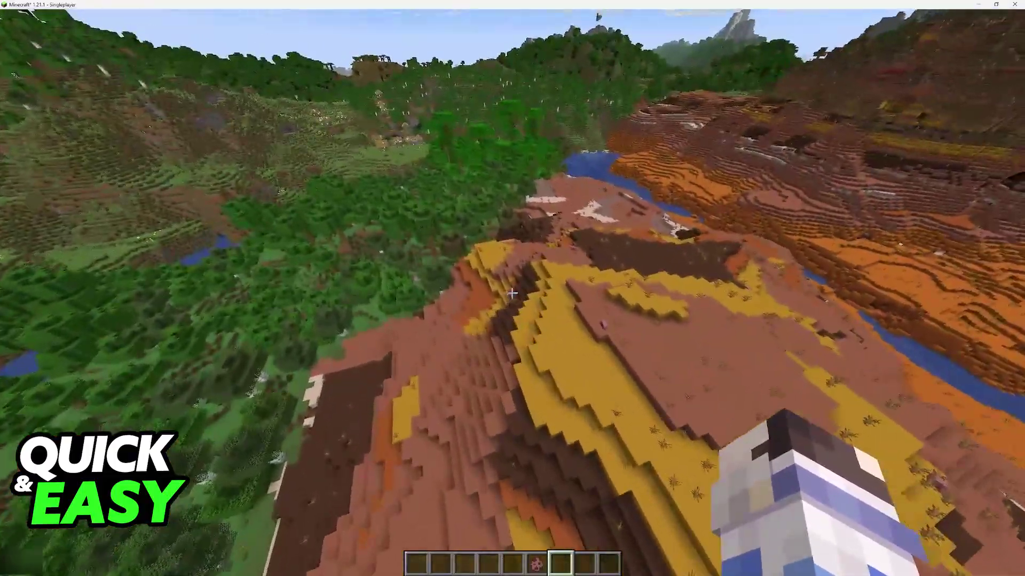
- Fly over the trees and river, land by the burning netherrack, and pause
{"action": "key", "text": "w"}
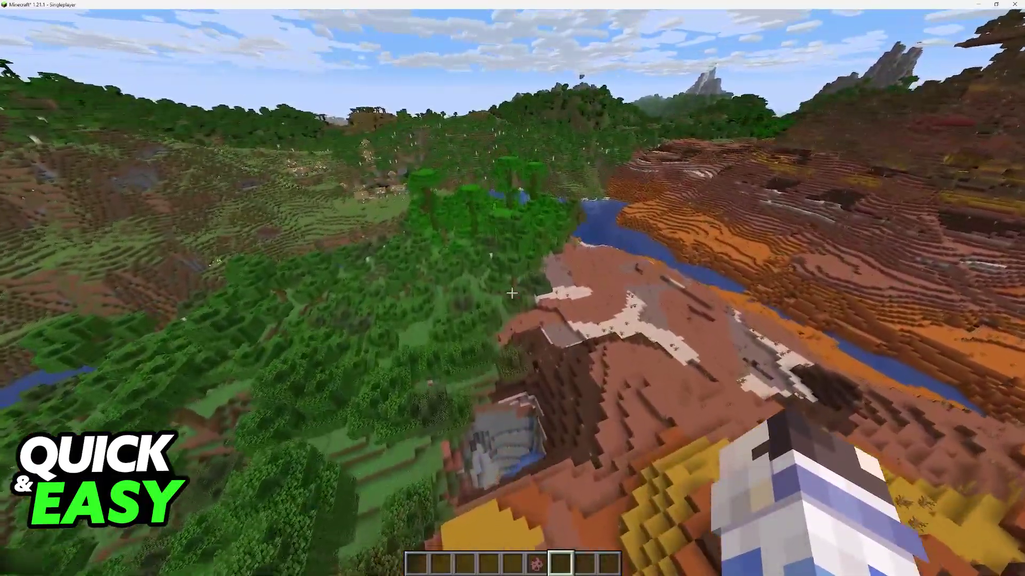
{"action": "key", "text": "w"}
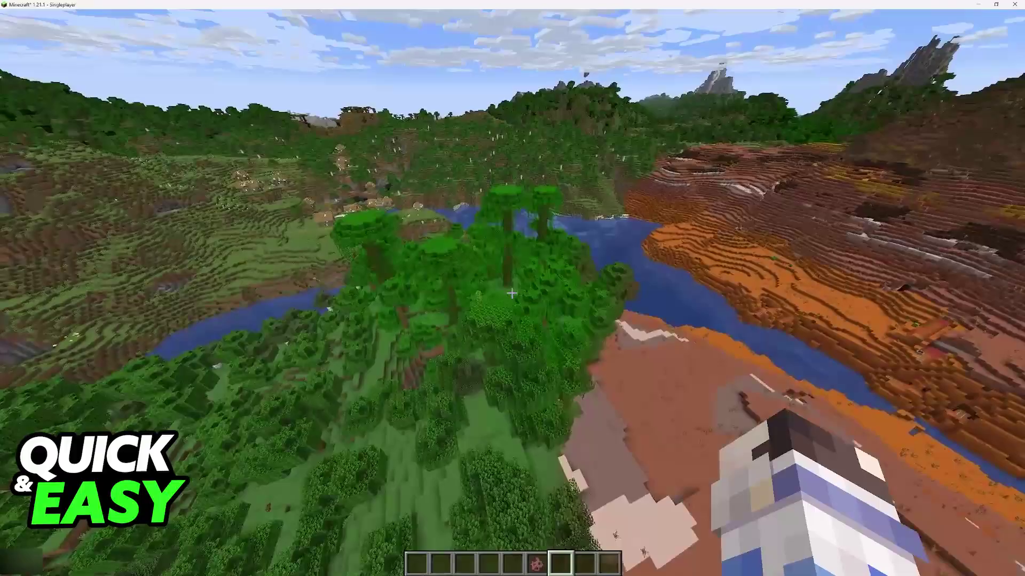
{"action": "key", "text": "w"}
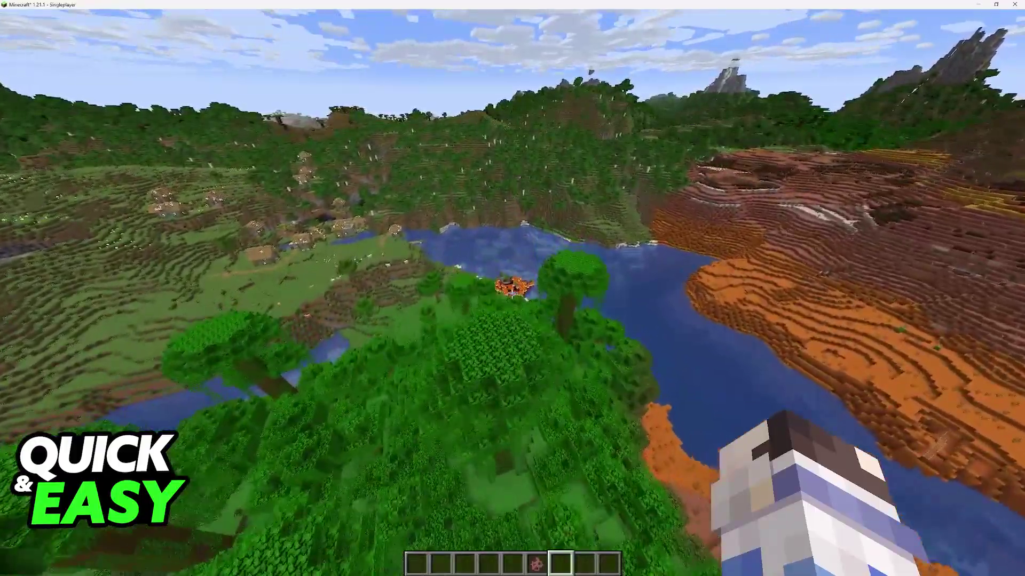
{"action": "key", "text": "w"}
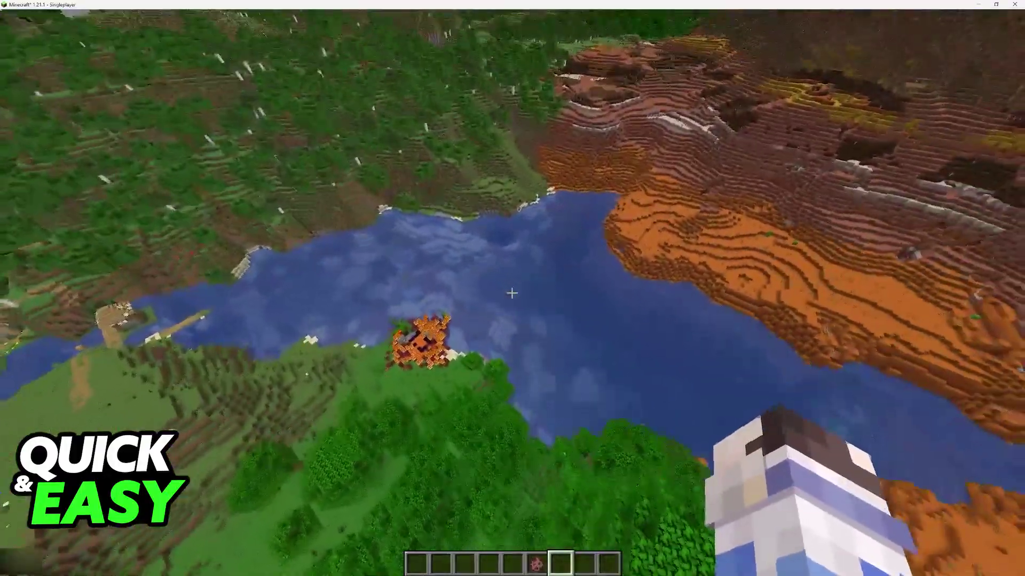
{"action": "key", "text": "w"}
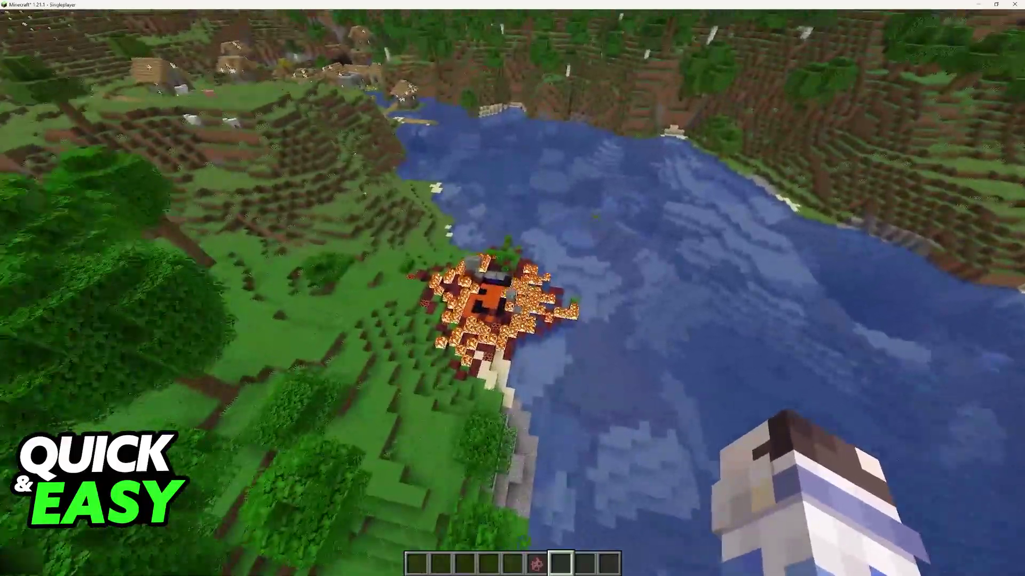
{"action": "key", "text": "w"}
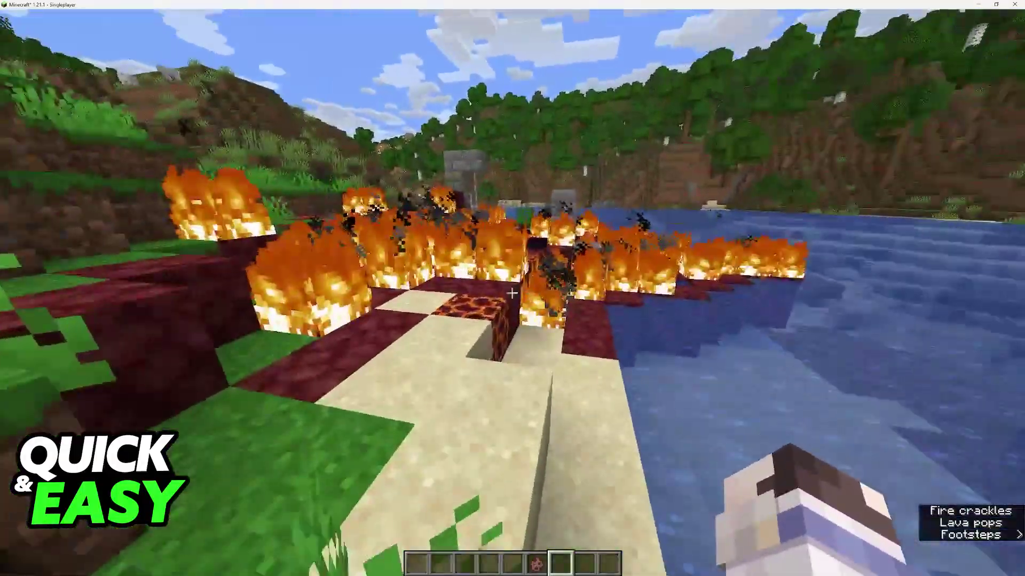
{"action": "key", "text": "Escape"}
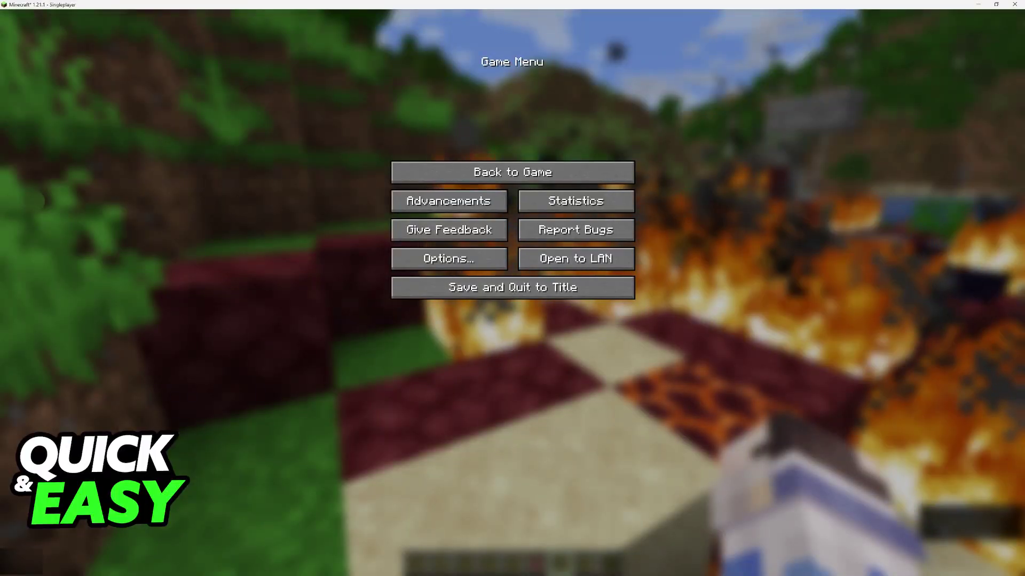
- Switch to Discord and bring up the Minecraft stream setup, dismissing and reopening it
{"action": "key", "text": "alt+Tab"}
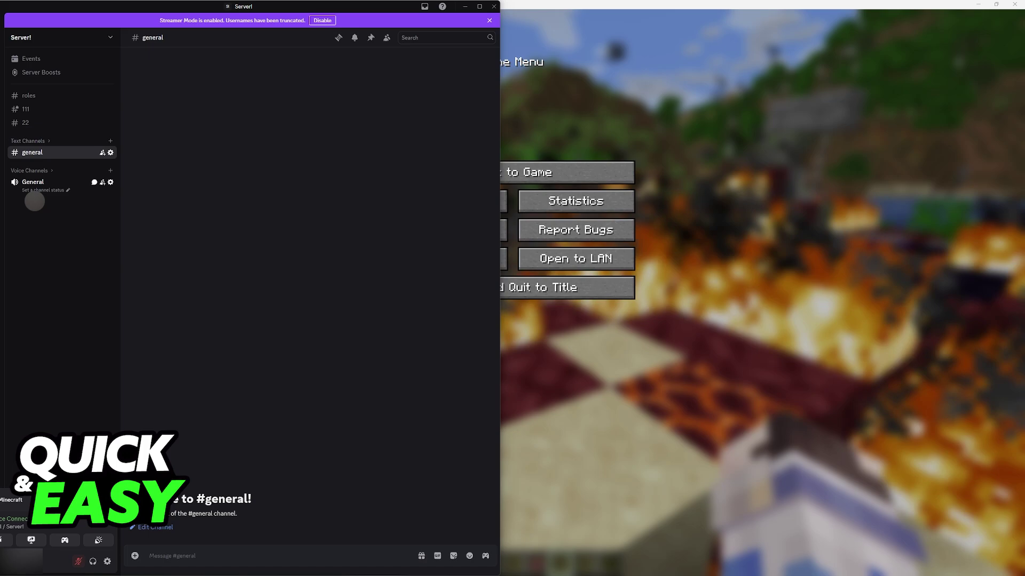
{"action": "left_click", "coordinate": [97, 540]}
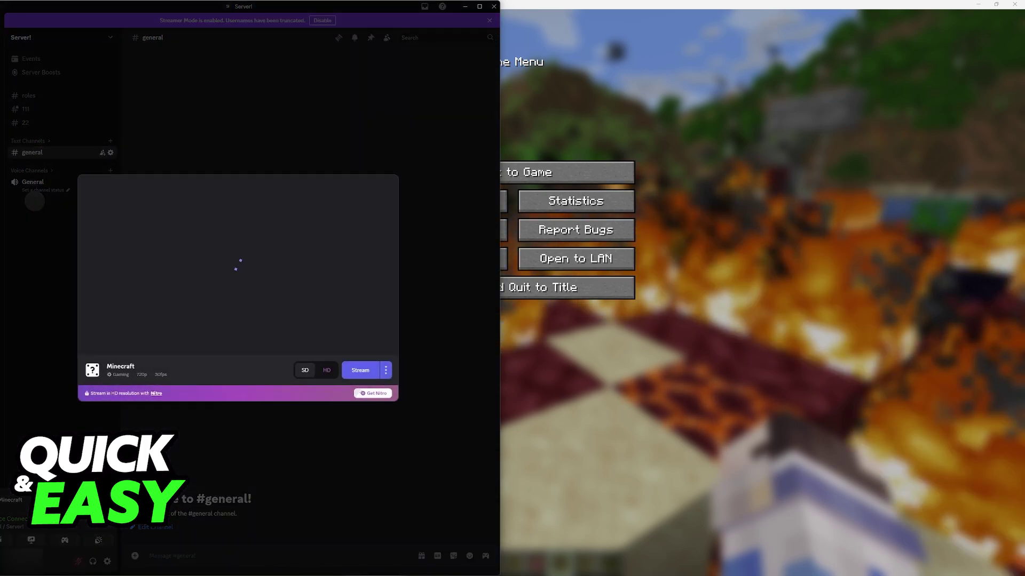
{"action": "left_click", "coordinate": [361, 370]}
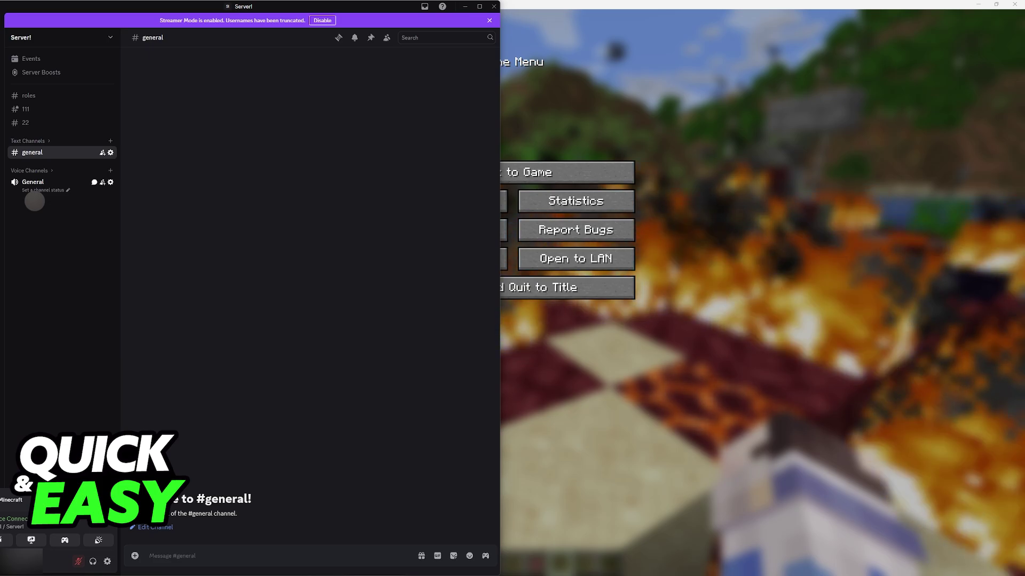
{"action": "left_click", "coordinate": [98, 540]}
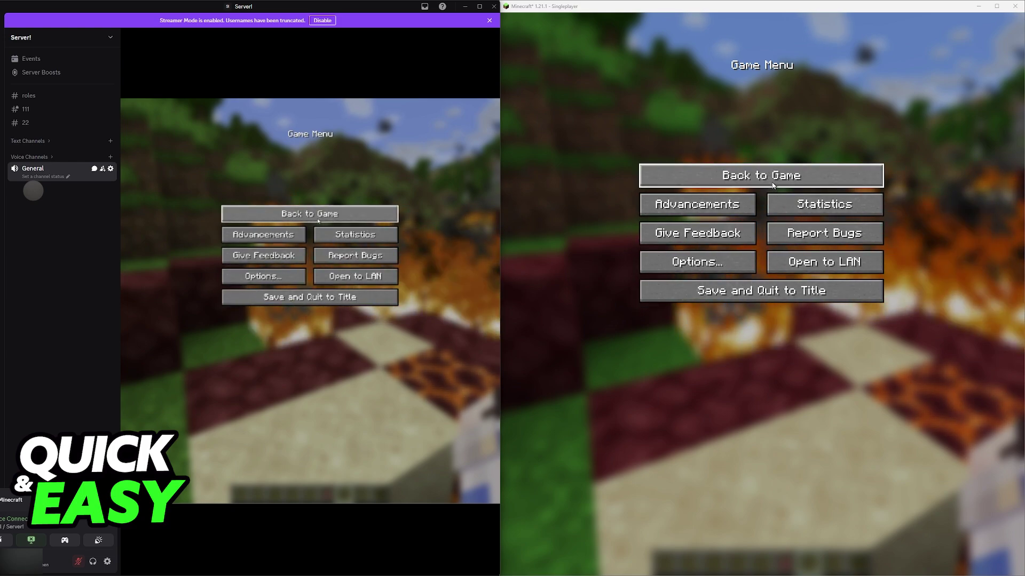
- Resume Minecraft, play a few seconds while streaming, then pause again
{"action": "left_click", "coordinate": [753, 175]}
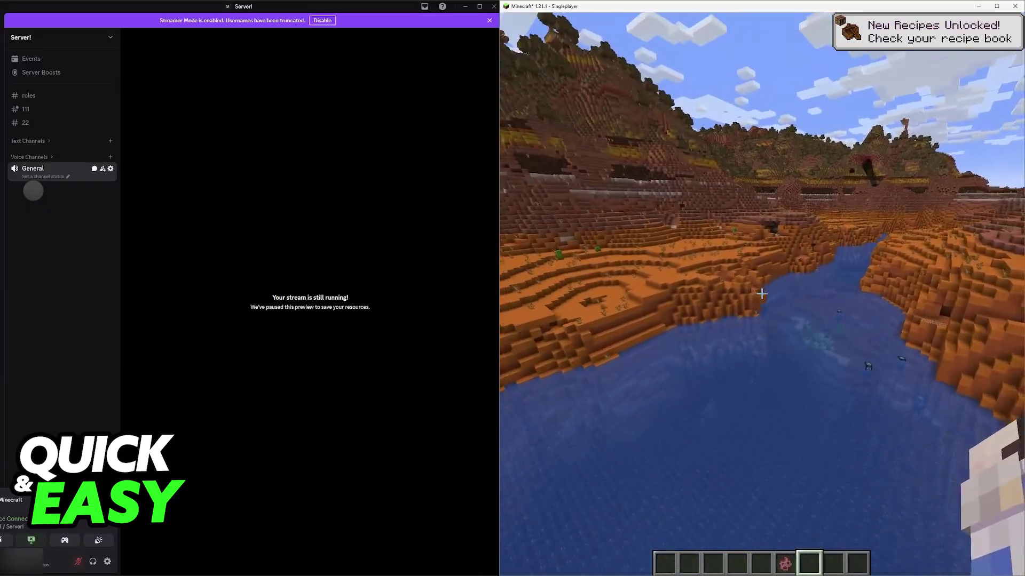
{"action": "key", "text": "Escape"}
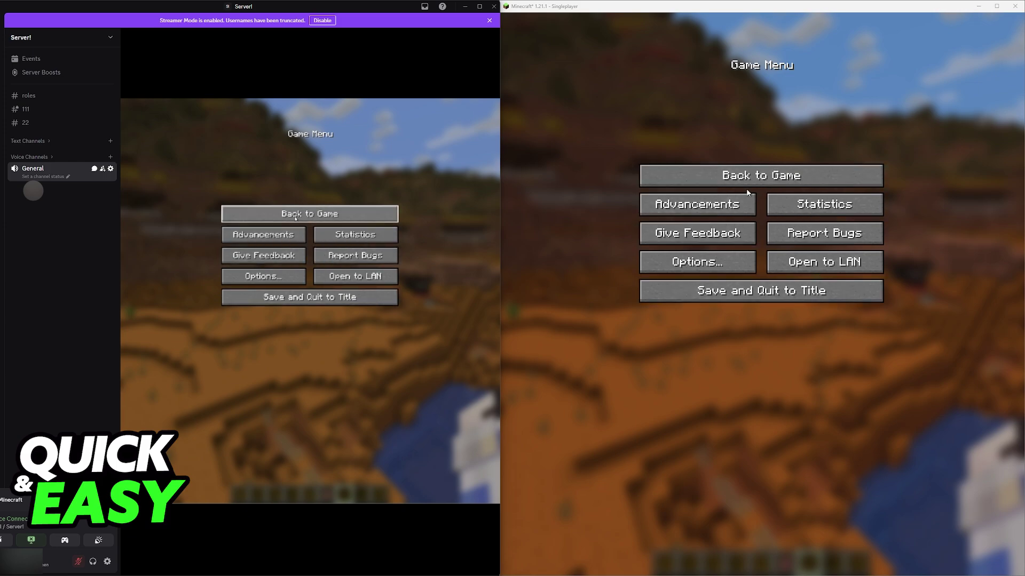
- Stop streaming, browse the Entire Screen share options, and close the picker unshared
{"action": "left_click", "coordinate": [761, 175]}
{"action": "key", "text": "Escape"}
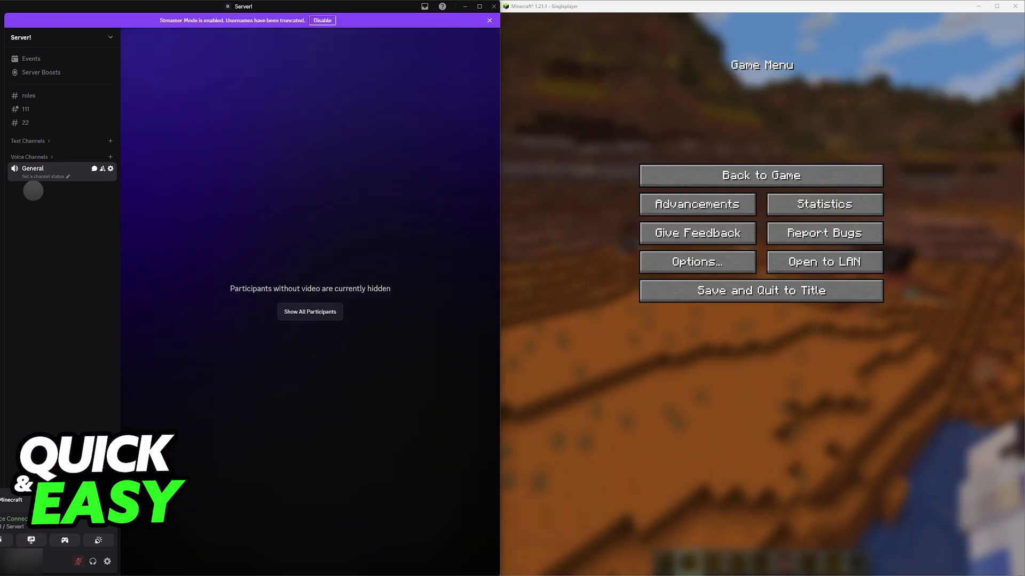
{"action": "left_click", "coordinate": [31, 542]}
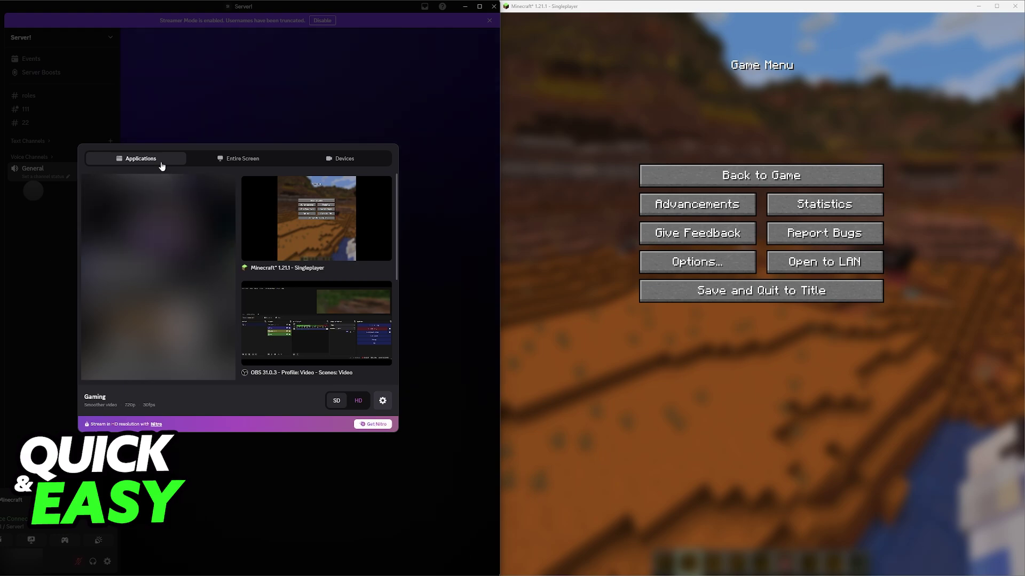
{"action": "mouse_move", "coordinate": [316, 218]}
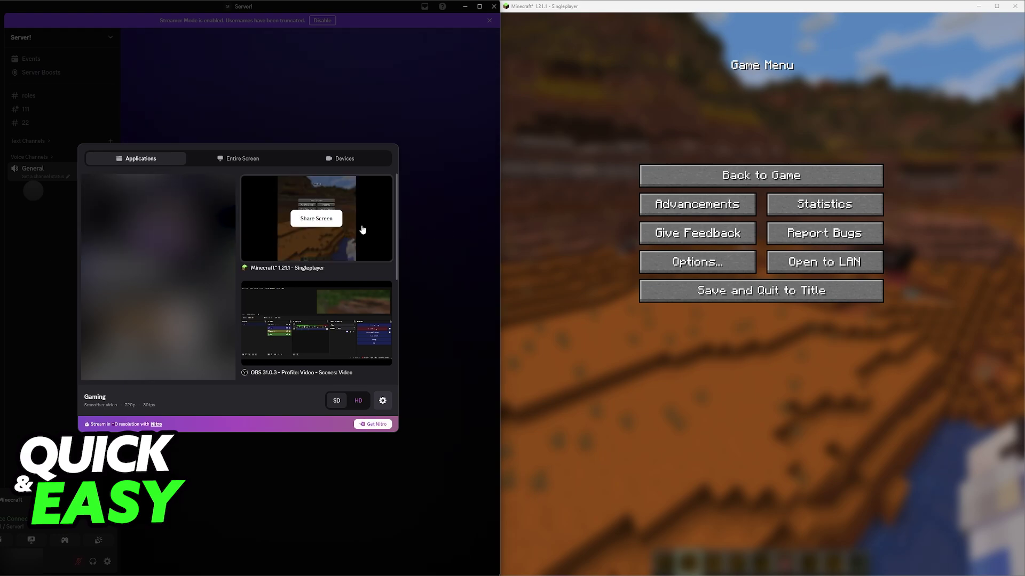
{"action": "left_click", "coordinate": [243, 157]}
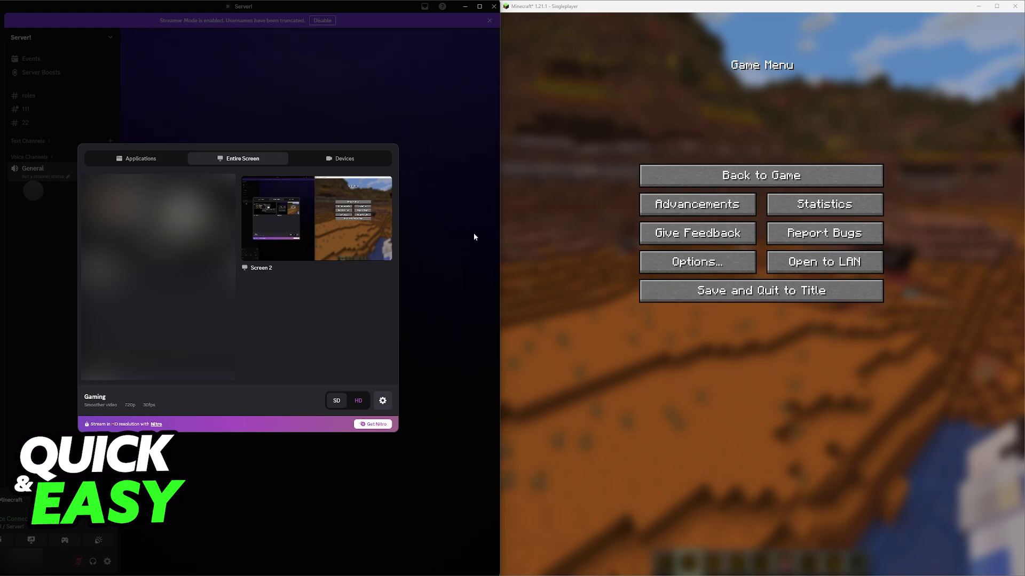
{"action": "left_click", "coordinate": [461, 170]}
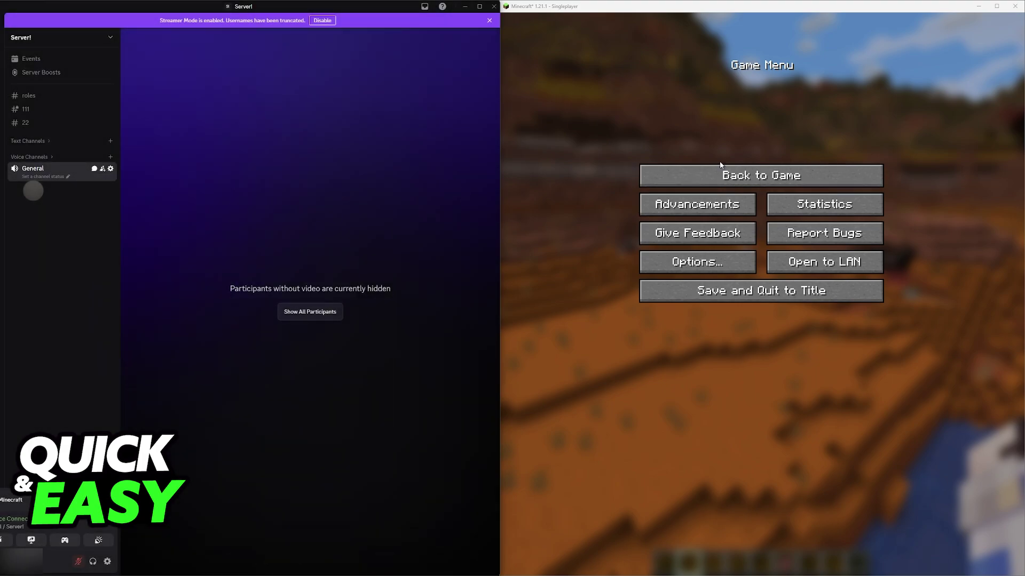
- Fly over the mesa past the cactus to the terracotta hill and view the valley
{"action": "left_click", "coordinate": [725, 170]}
{"action": "key", "text": "w"}
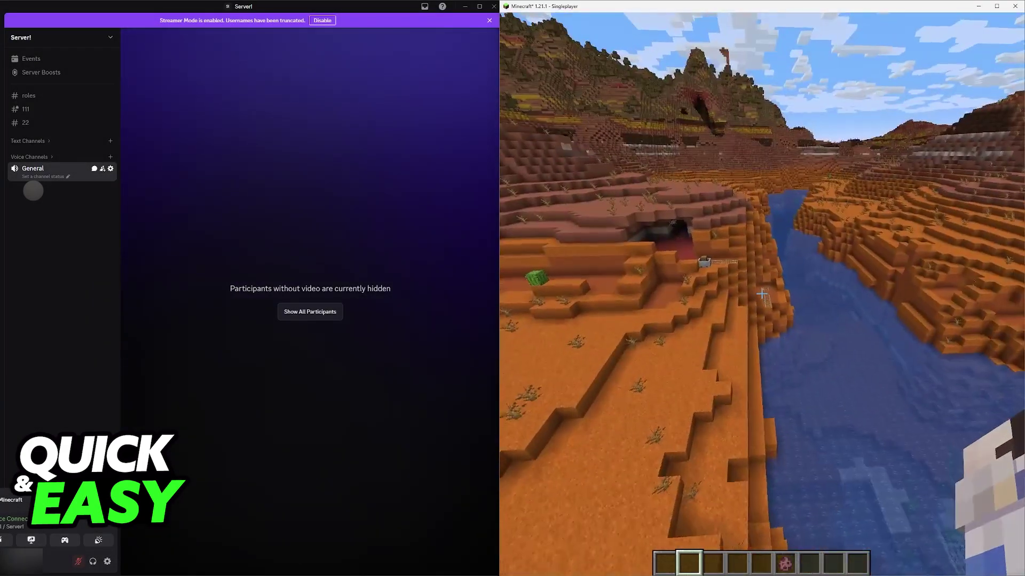
{"action": "key", "text": "w"}
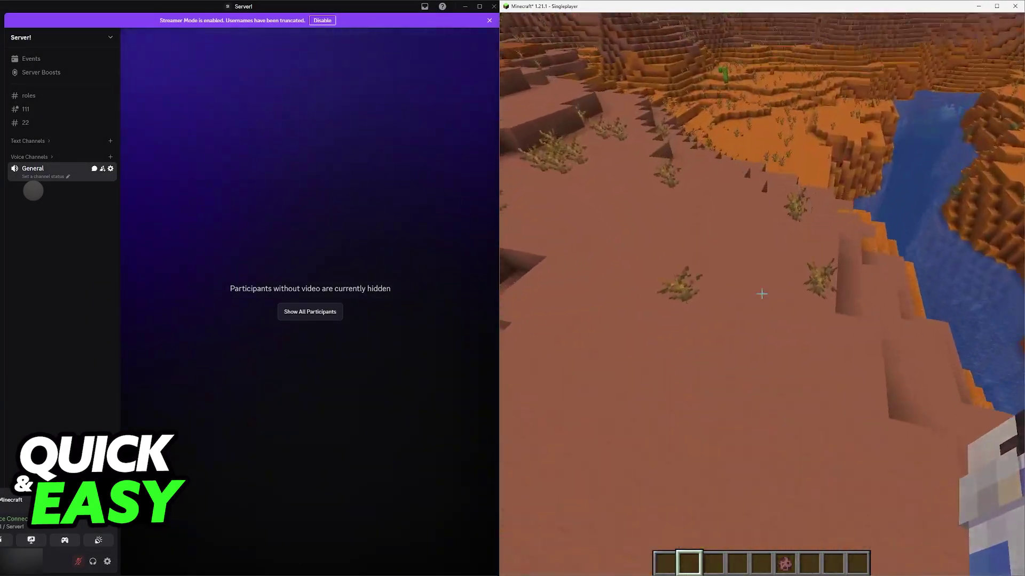
{"action": "key", "text": "w"}
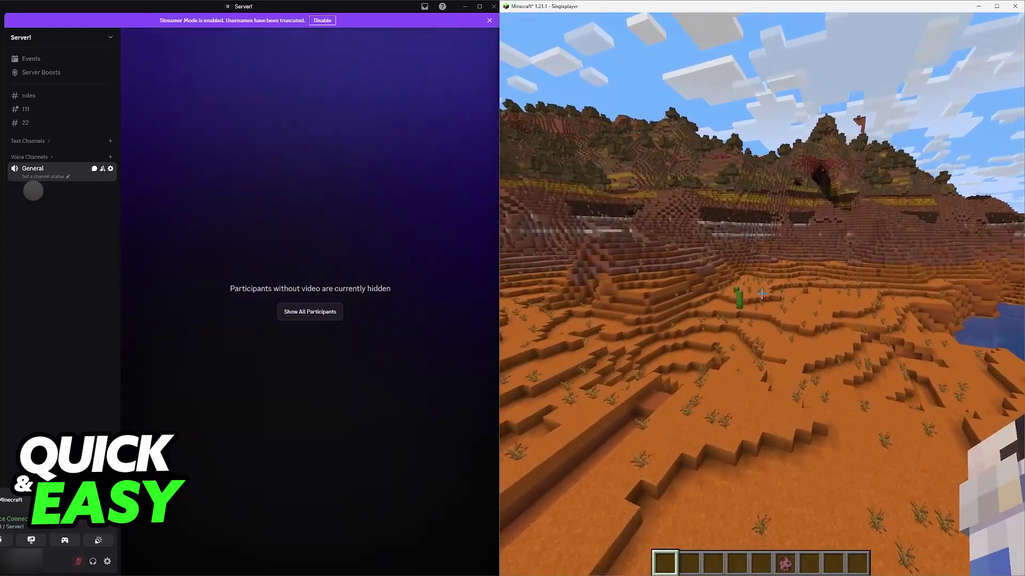
{"action": "key", "text": "w"}
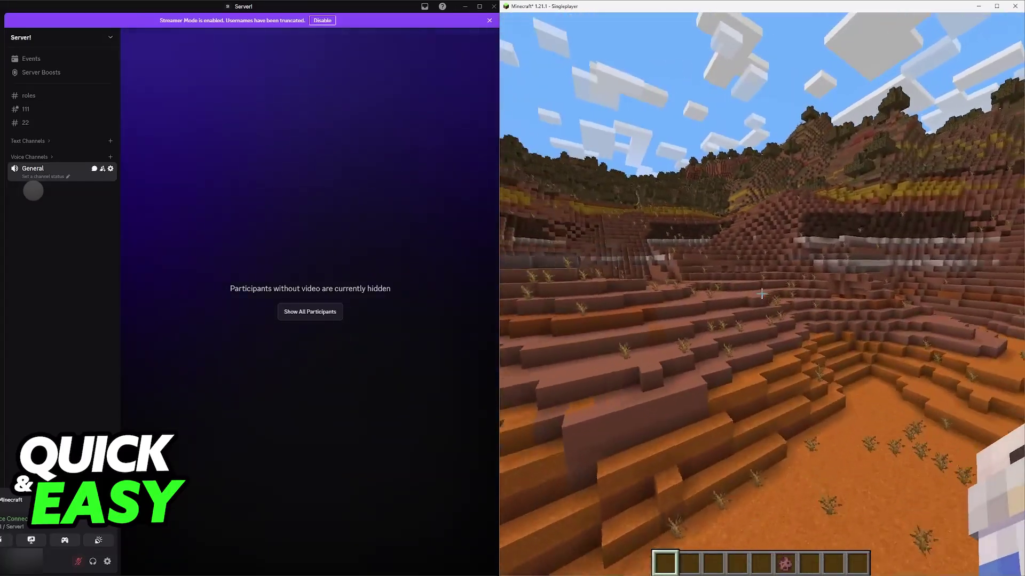
{"action": "key", "text": "w"}
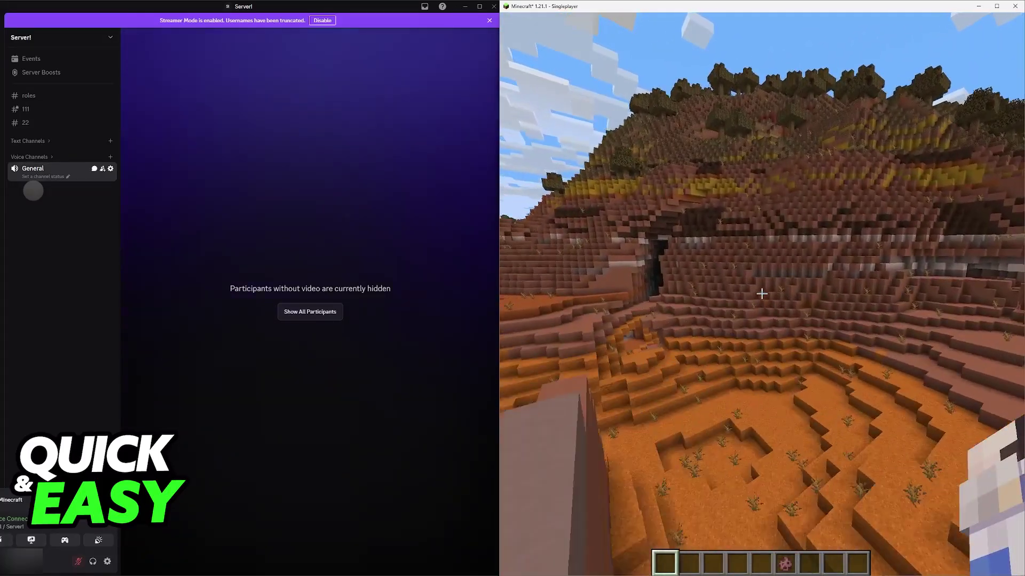
{"action": "key", "text": "w"}
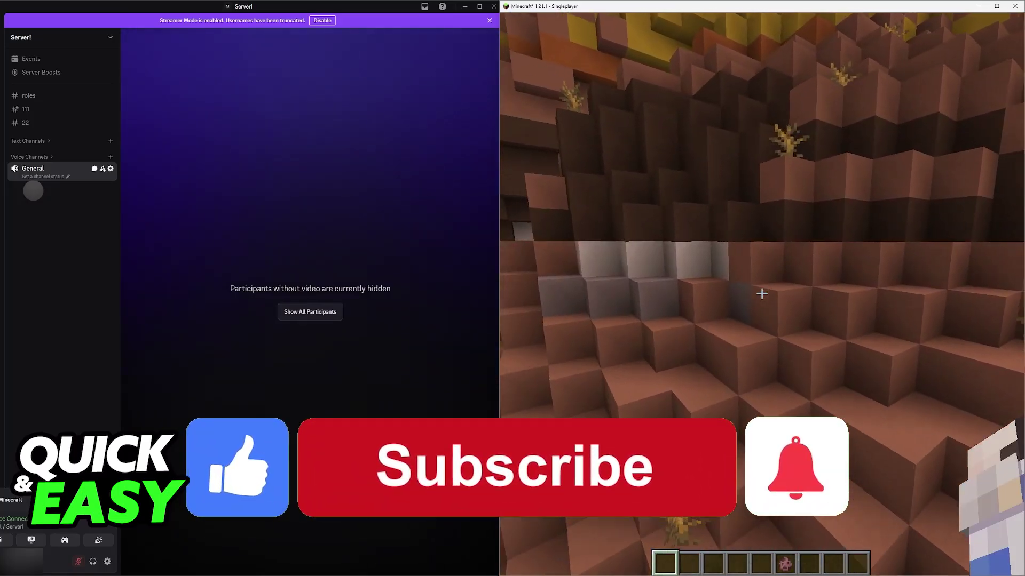
{"action": "key", "text": "w"}
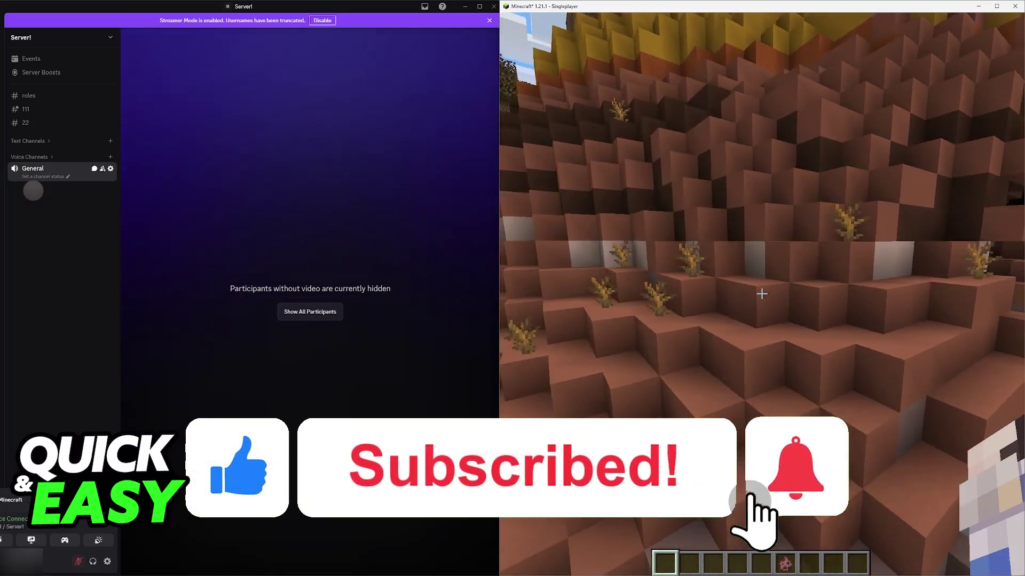
{"action": "key", "text": "w"}
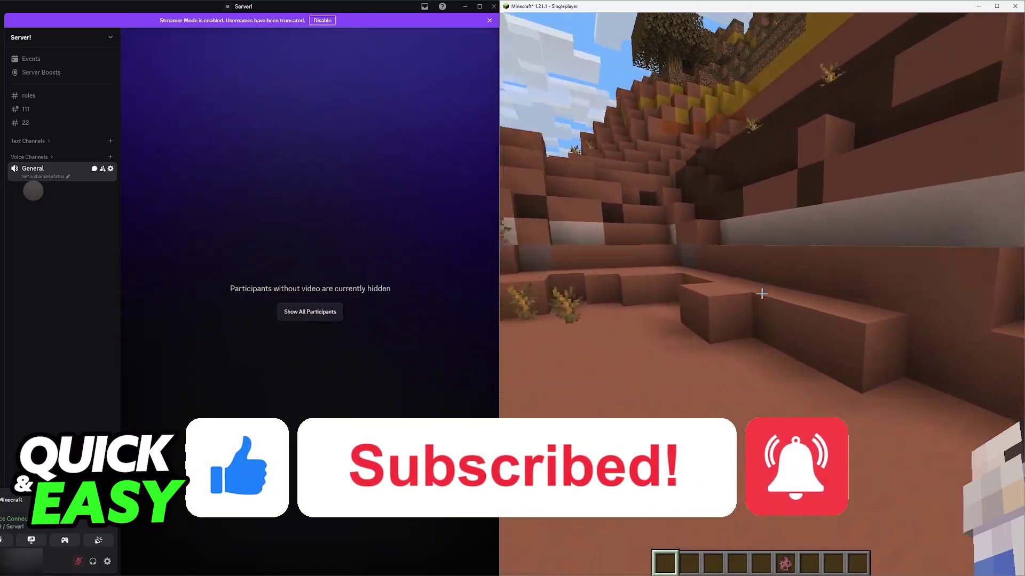